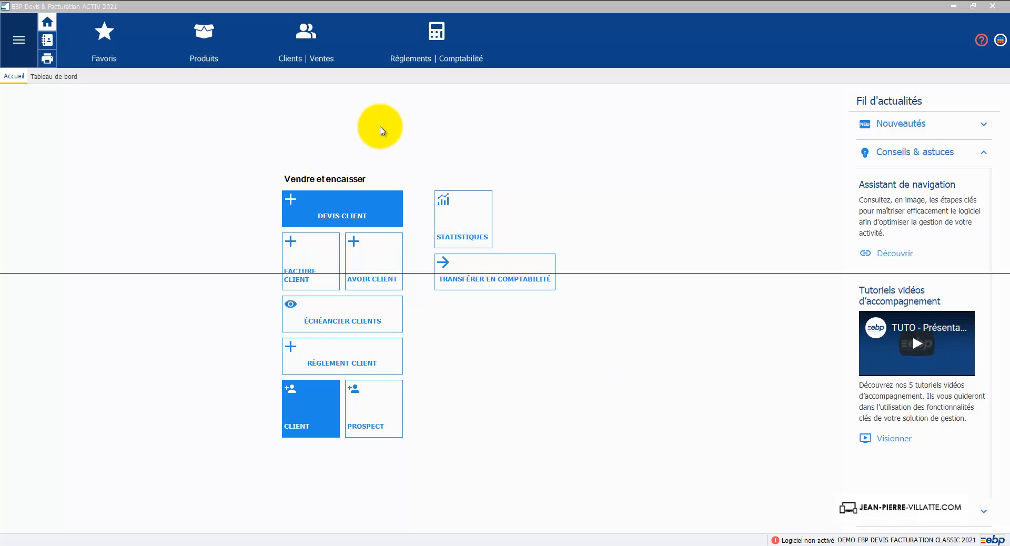
Open the most recent quote from the customer documents list and preview its printout
{"action": "left_click", "coordinate": [312, 56]}
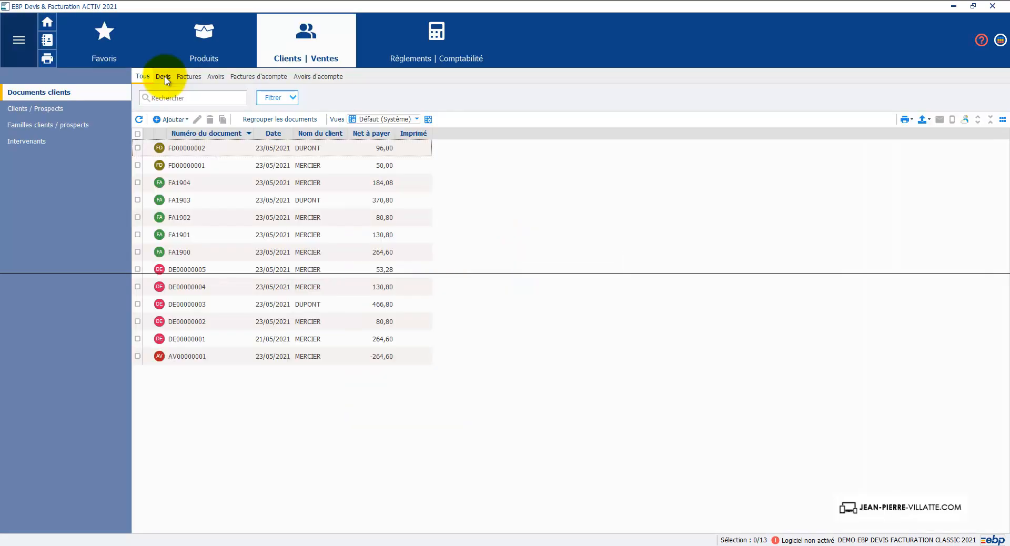
{"action": "left_click", "coordinate": [184, 271]}
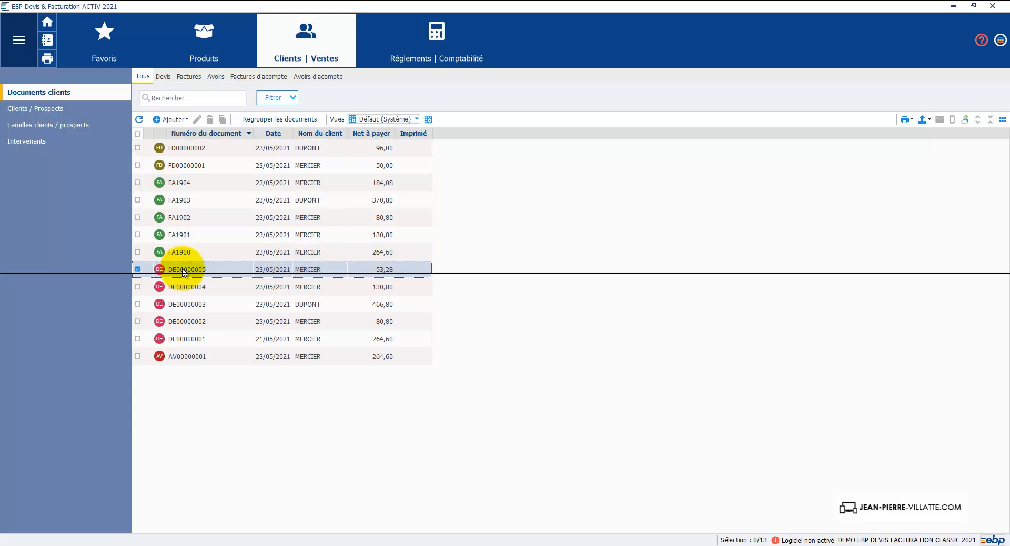
{"action": "double_click", "coordinate": [182, 270]}
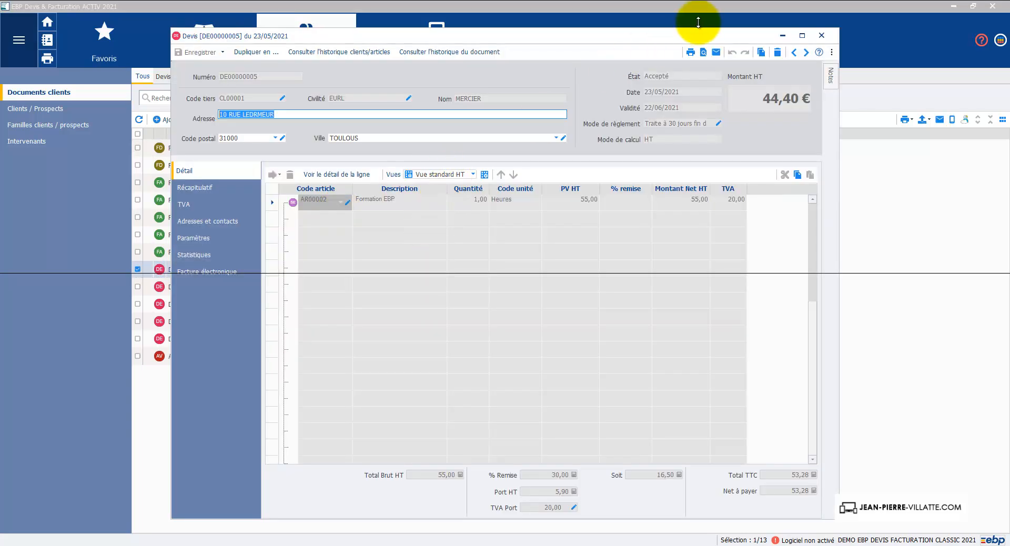
{"action": "left_click", "coordinate": [704, 52]}
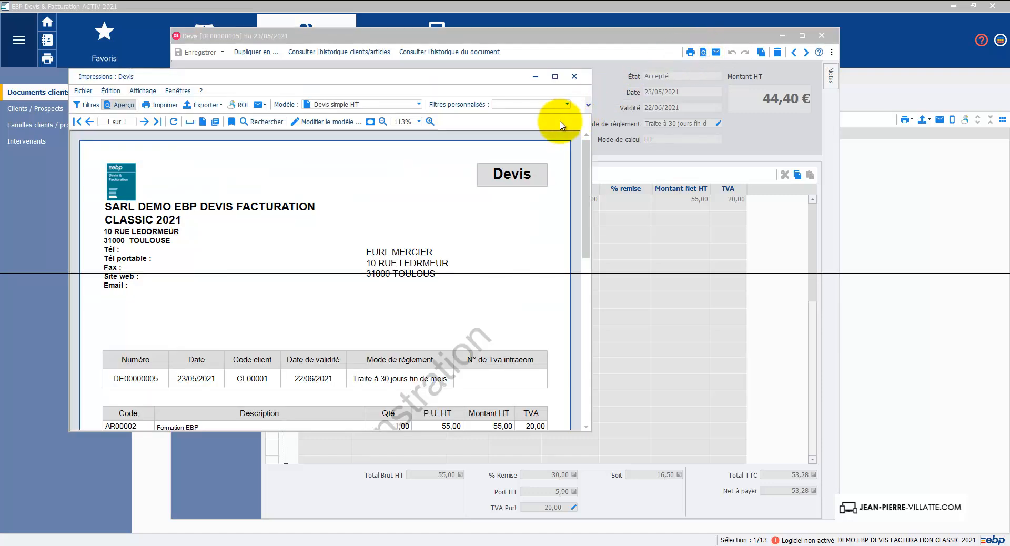
Create a new print model from the quote preview, using the fifth header style with the logo above a rounded quote-details frame
{"action": "left_click", "coordinate": [319, 122]}
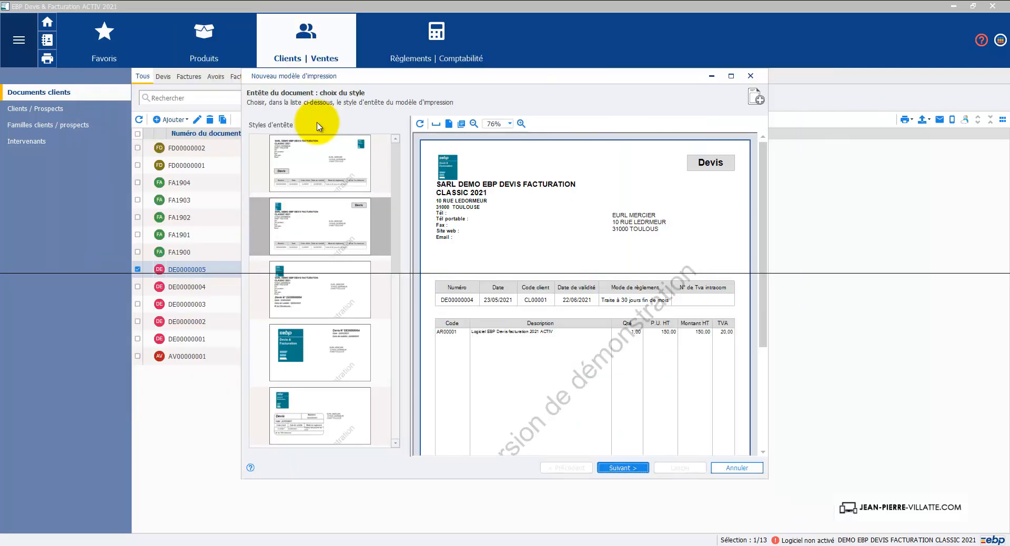
{"action": "left_click", "coordinate": [731, 76]}
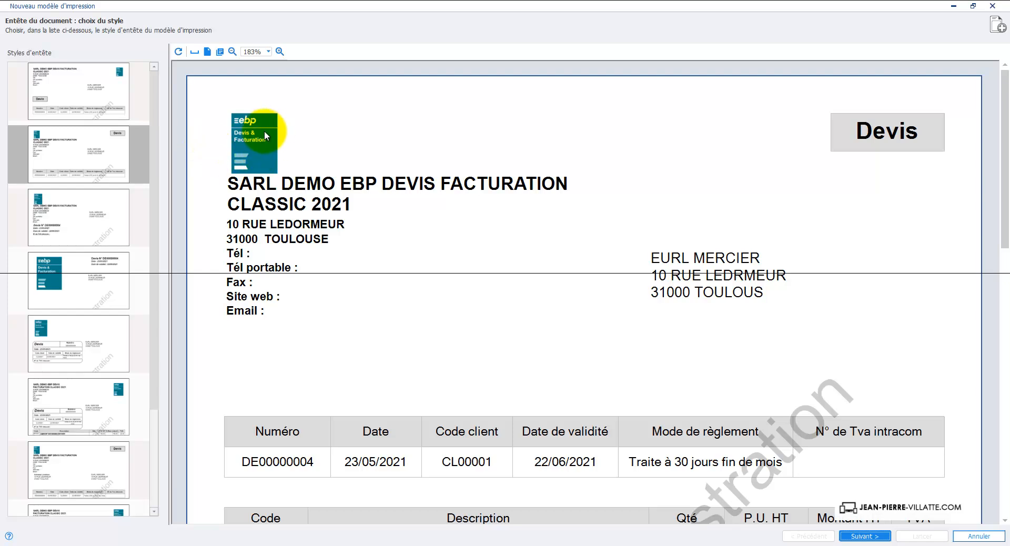
{"action": "left_click", "coordinate": [54, 353]}
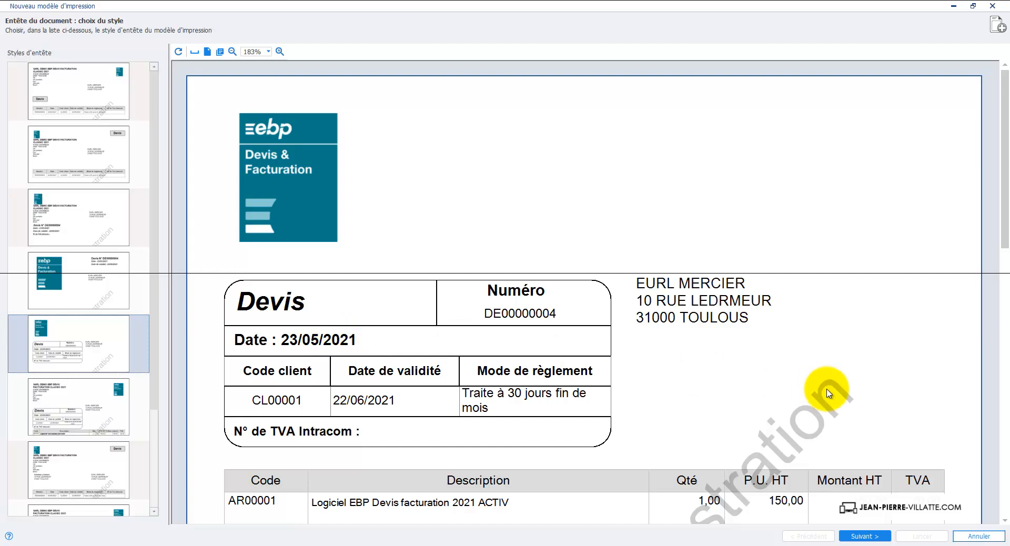
{"action": "left_click", "coordinate": [863, 537]}
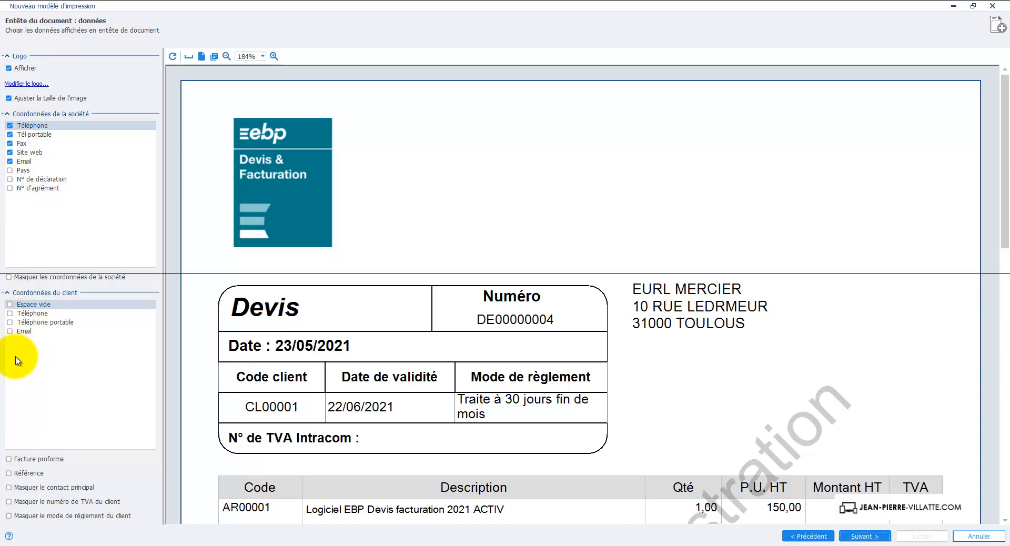
Examine the import and editing options for the company logo, leaving the logo as it is
{"action": "left_click", "coordinate": [21, 84]}
{"action": "left_click", "coordinate": [487, 316]}
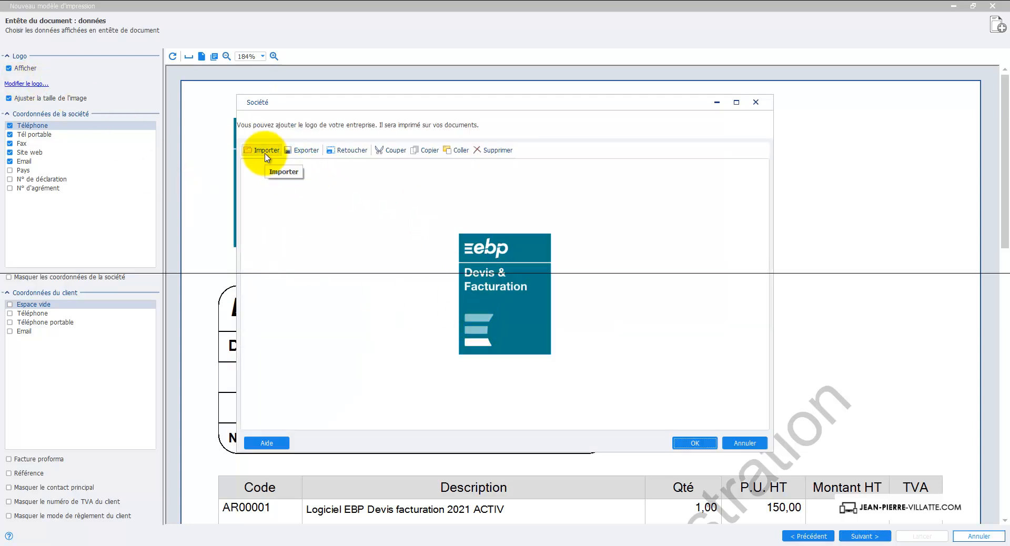
{"action": "left_click", "coordinate": [743, 445]}
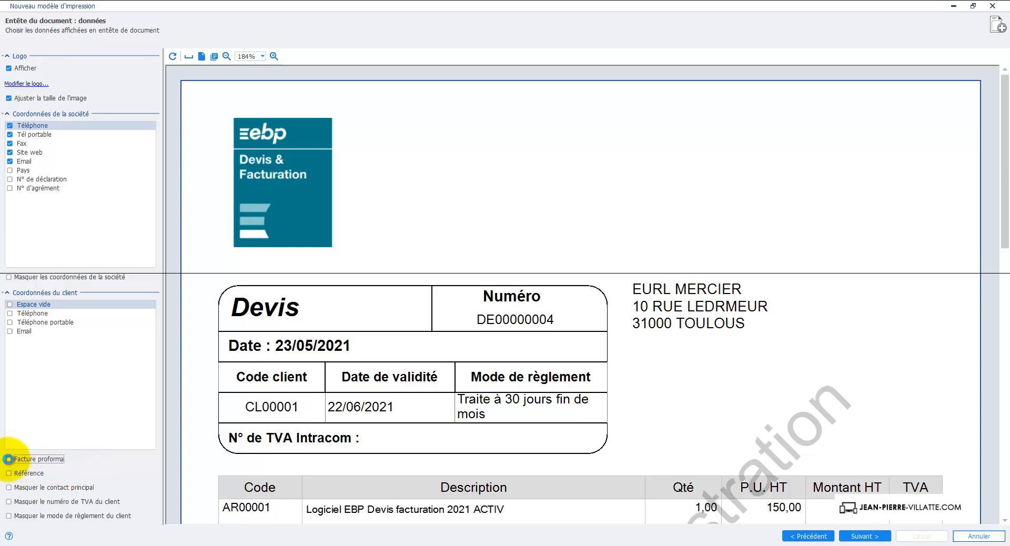
Enable the Facture proforma title for the document header and proceed to the body data
{"action": "left_click", "coordinate": [9, 460]}
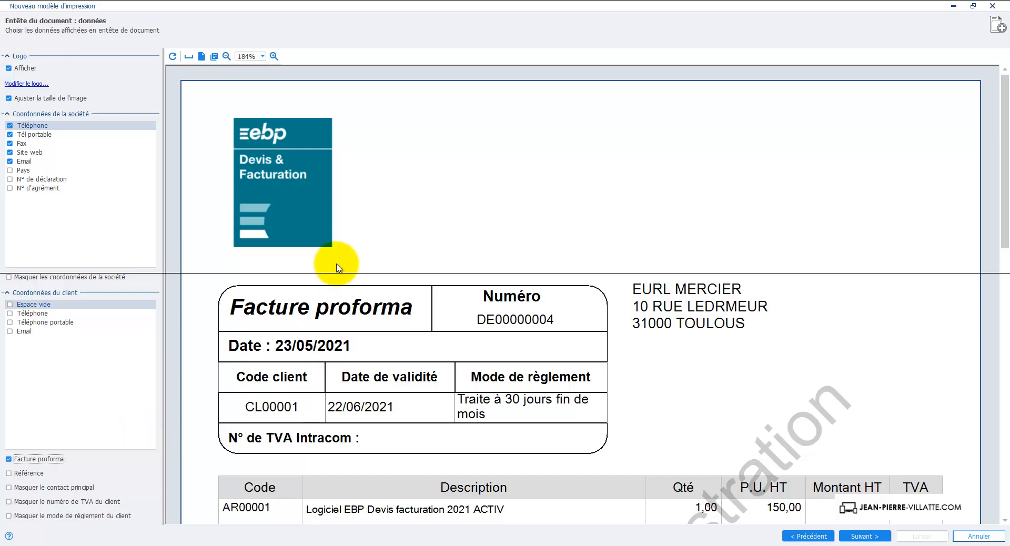
{"action": "left_click", "coordinate": [863, 536]}
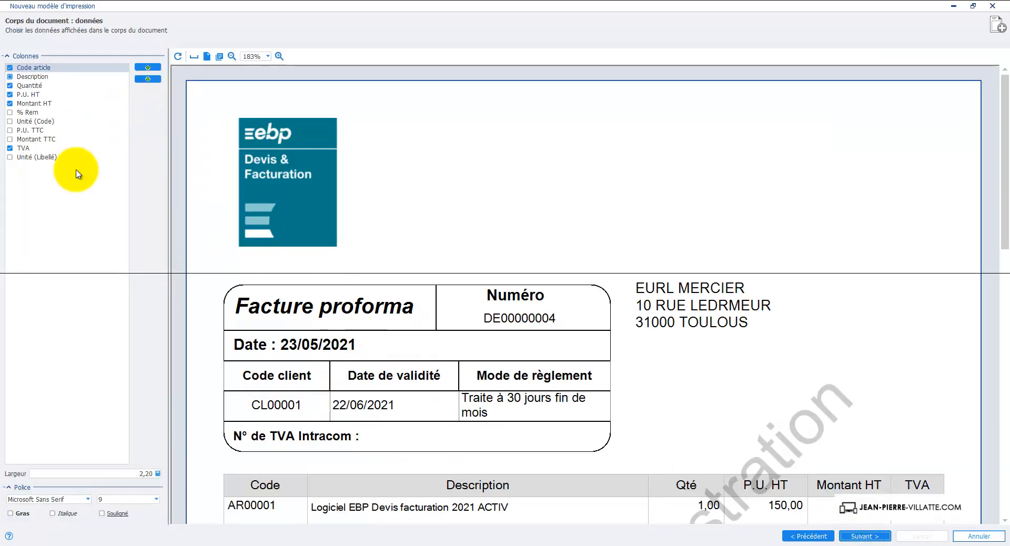
Remove the Code article column from the document body and add the Unité (Code) column
{"action": "left_click_drag", "start_coordinate": [1007, 161], "coordinate": [1007, 284]}
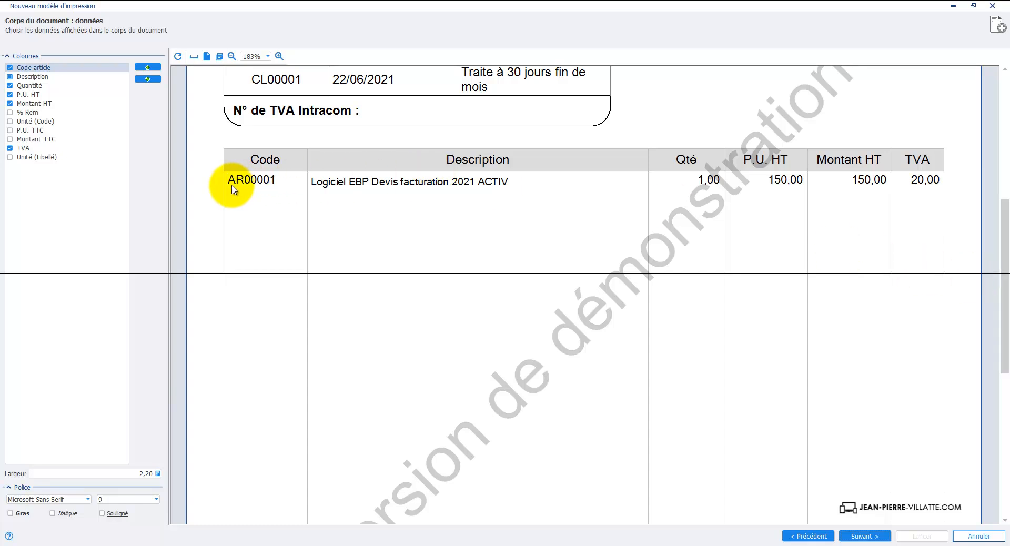
{"action": "left_click", "coordinate": [9, 68]}
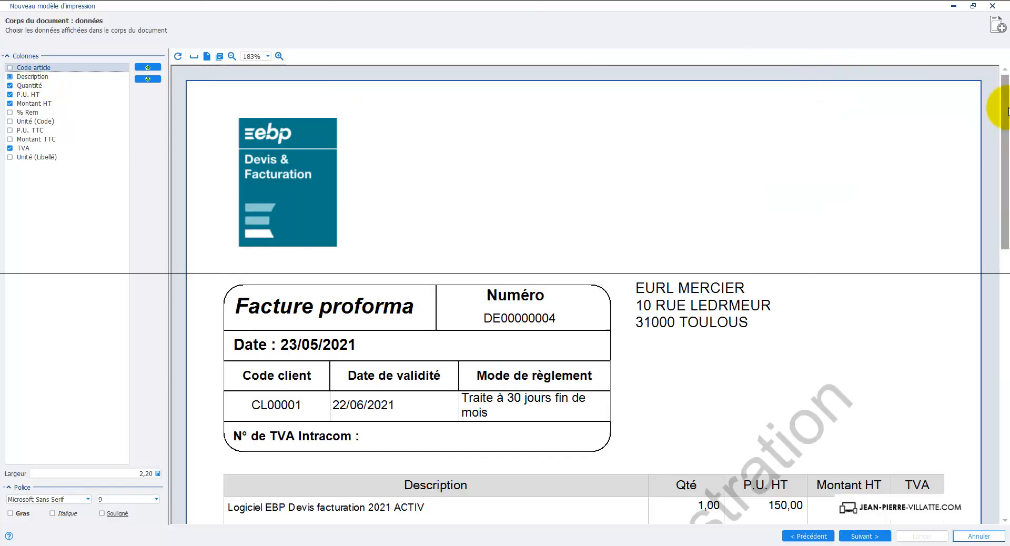
{"action": "left_click_drag", "start_coordinate": [1008, 111], "coordinate": [997, 227]}
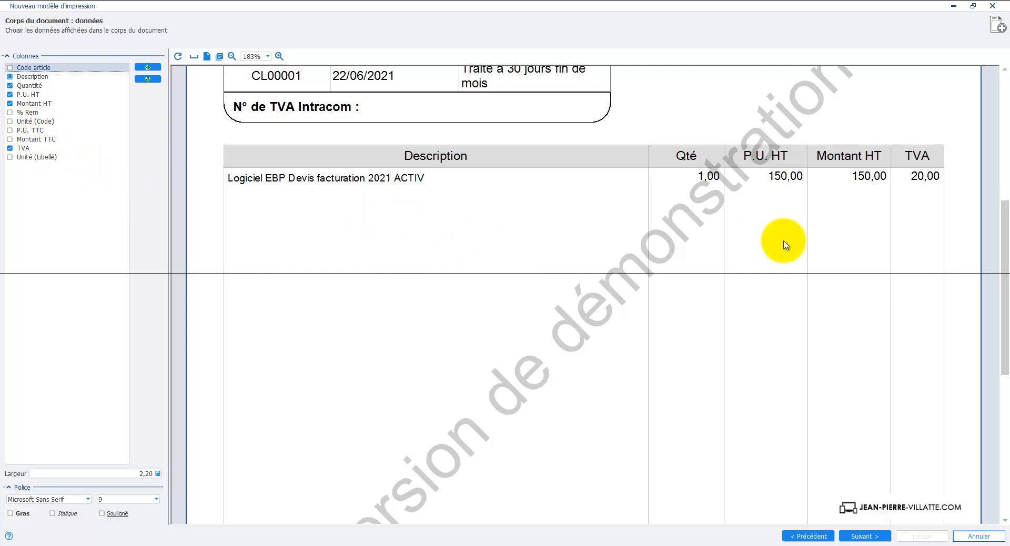
{"action": "left_click", "coordinate": [10, 121]}
{"action": "left_click_drag", "start_coordinate": [995, 180], "coordinate": [1003, 301]}
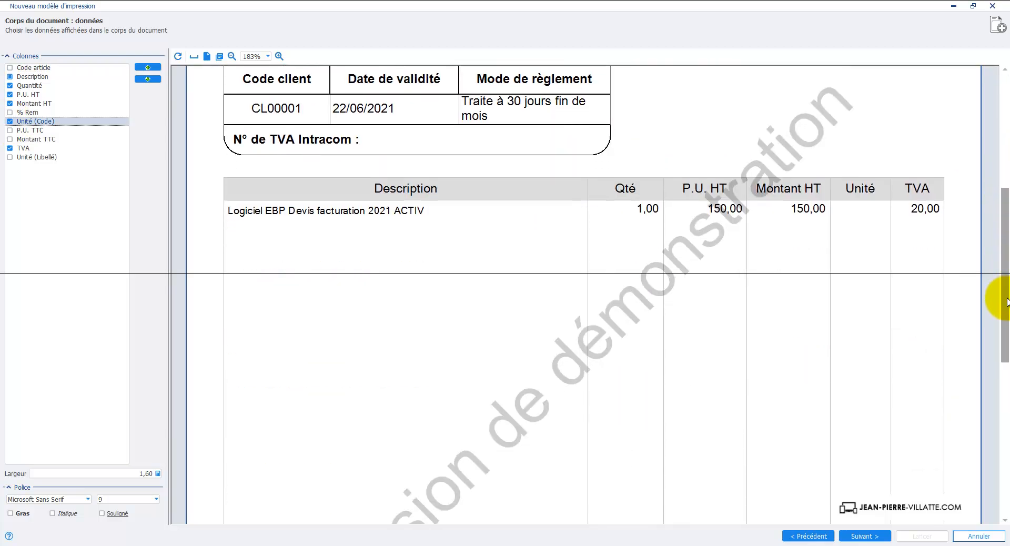
Try shifting the Unité (Code) column two places toward the end of the column list
{"action": "left_click", "coordinate": [148, 79]}
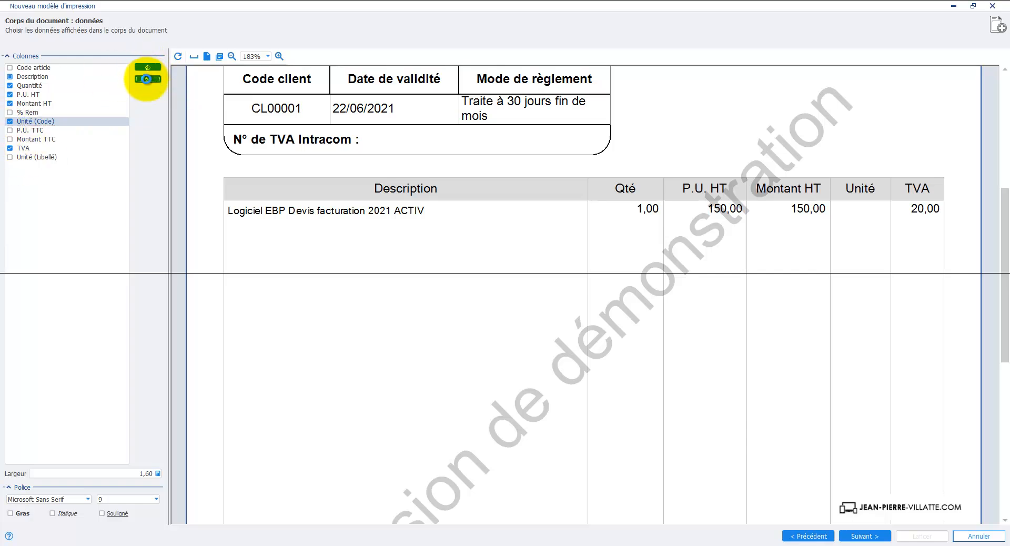
{"action": "left_click", "coordinate": [147, 79]}
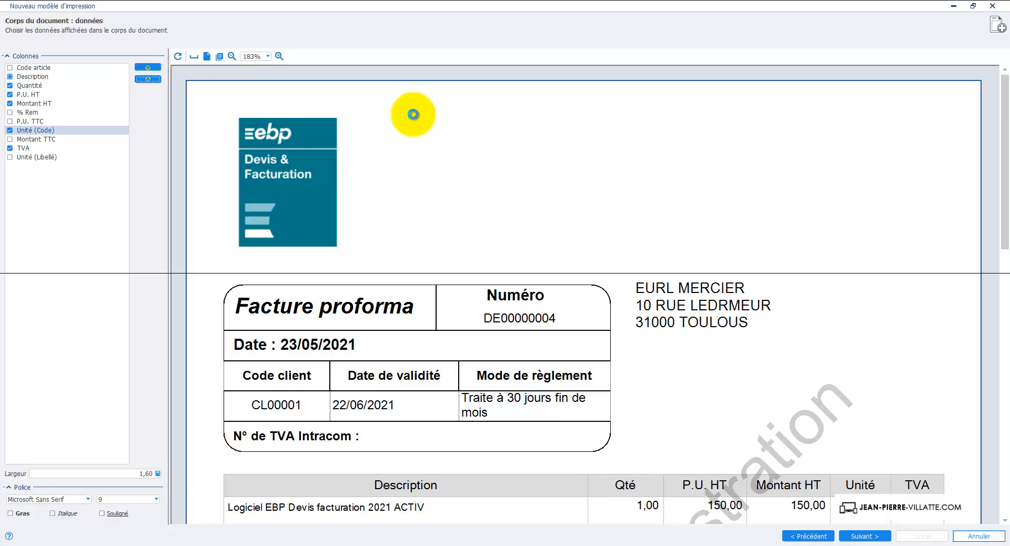
{"action": "left_click_drag", "start_coordinate": [1008, 147], "coordinate": [1002, 260]}
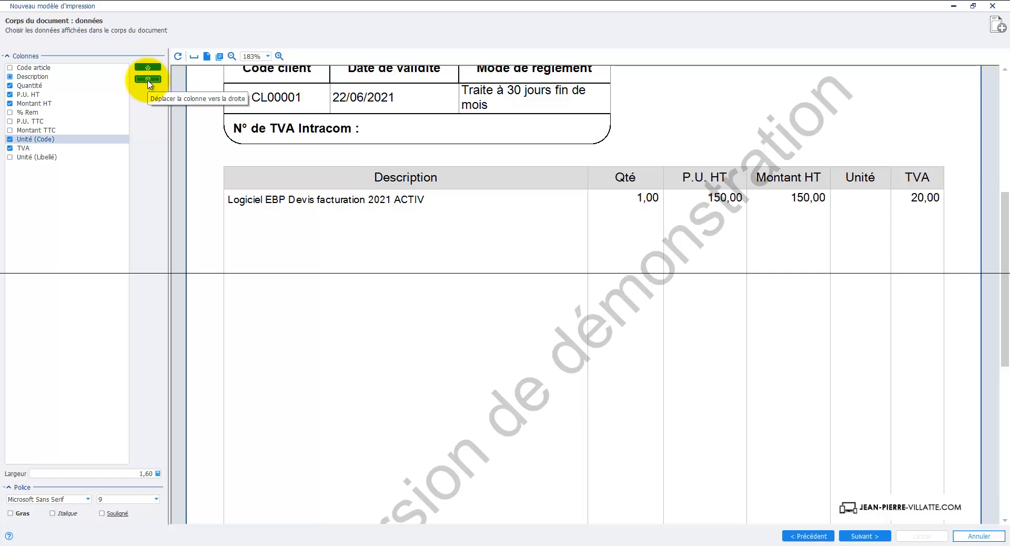
Place the Unité (Code) column directly after Quantité, before P.U. HT, and proceed to the footer data
{"action": "left_click", "coordinate": [148, 68]}
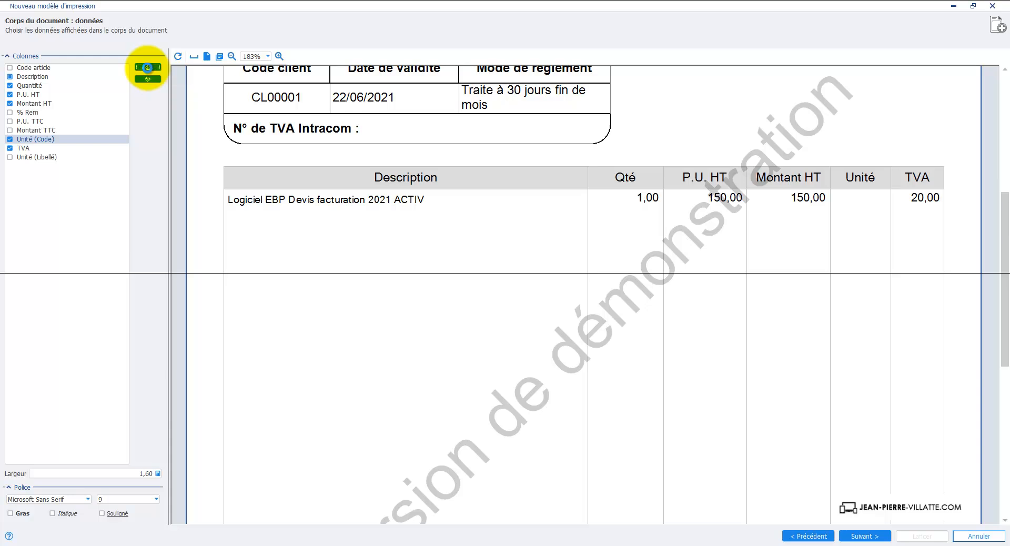
{"action": "left_click", "coordinate": [148, 68]}
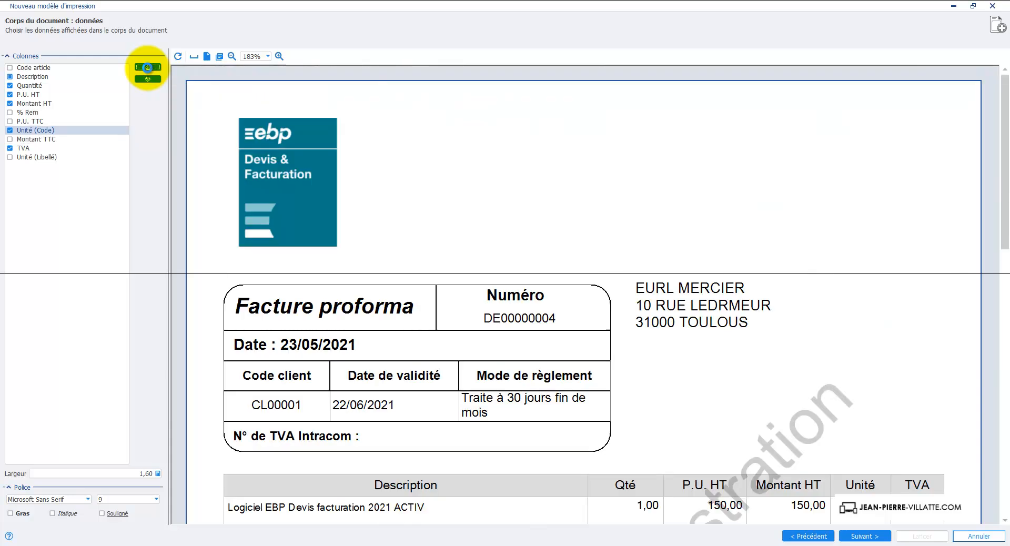
{"action": "left_click", "coordinate": [148, 67]}
{"action": "left_click", "coordinate": [148, 67]}
{"action": "left_click", "coordinate": [148, 68]}
{"action": "left_click", "coordinate": [148, 68]}
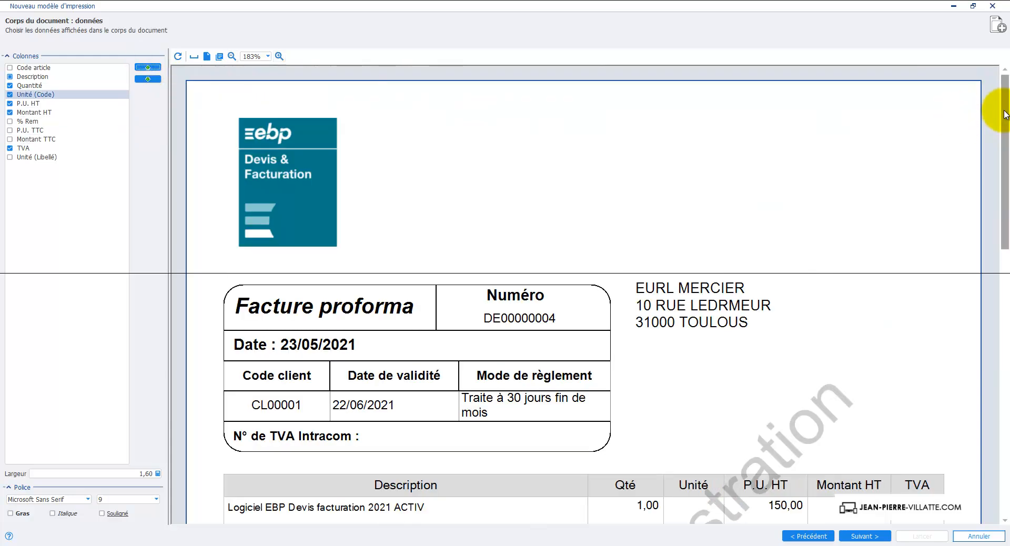
{"action": "left_click_drag", "start_coordinate": [1006, 115], "coordinate": [1005, 221]}
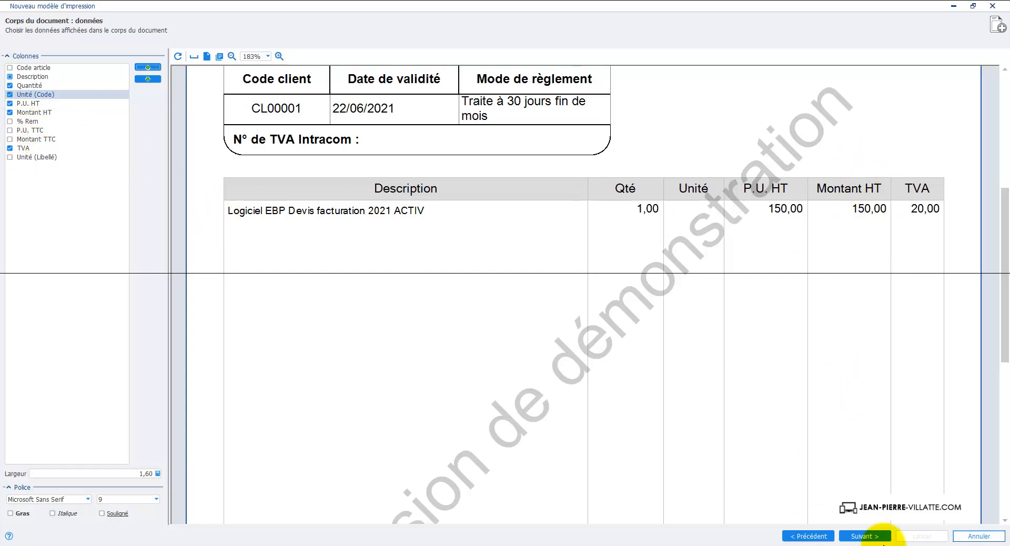
{"action": "left_click", "coordinate": [864, 537]}
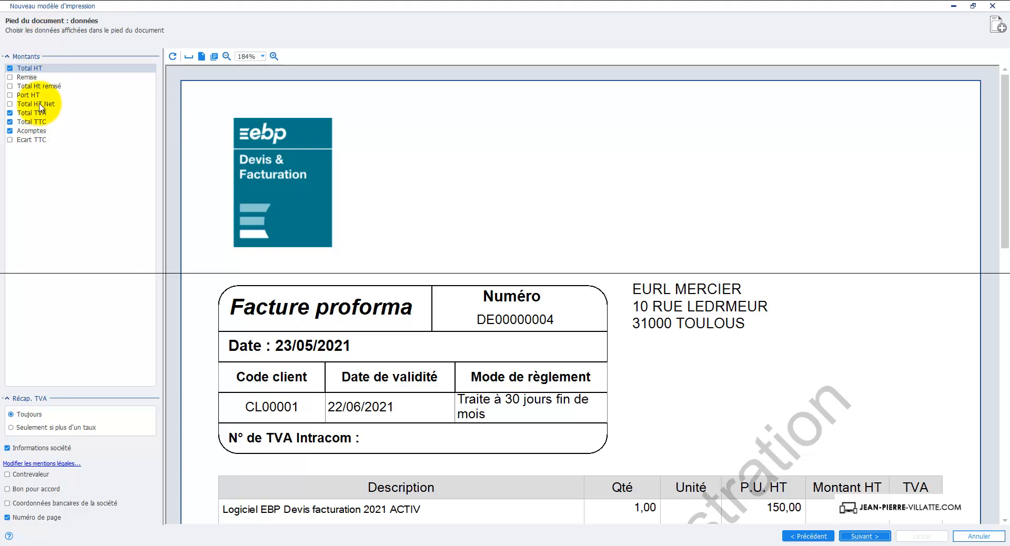
Add the Port HT amount to the totals in the document footer
{"action": "left_click", "coordinate": [1006, 254]}
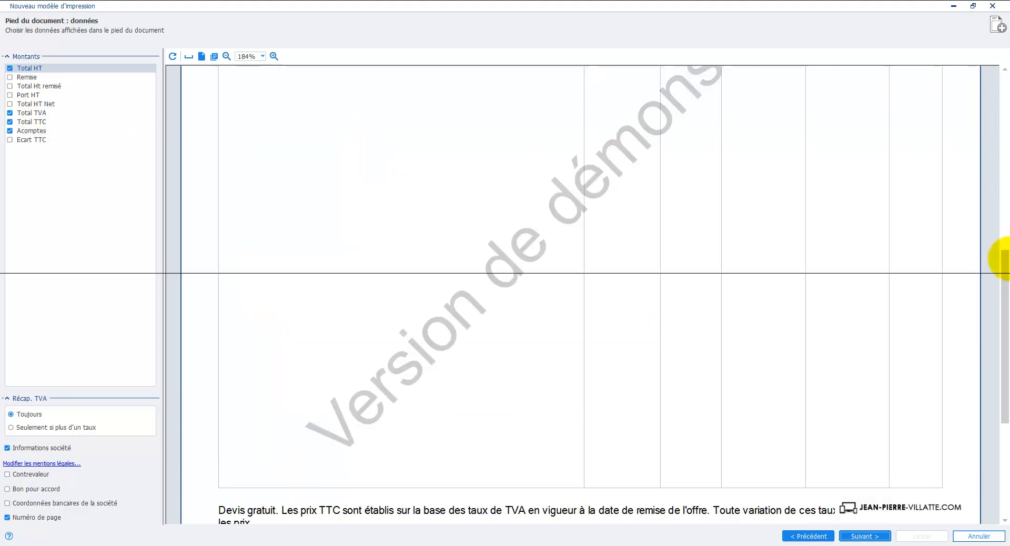
{"action": "left_click_drag", "start_coordinate": [1009, 388], "coordinate": [993, 483]}
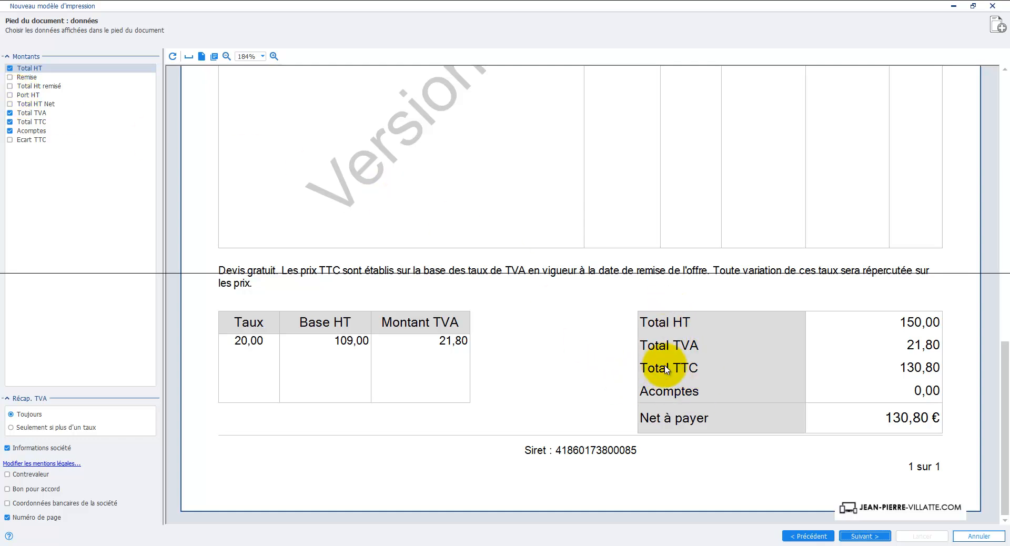
{"action": "left_click", "coordinate": [10, 95]}
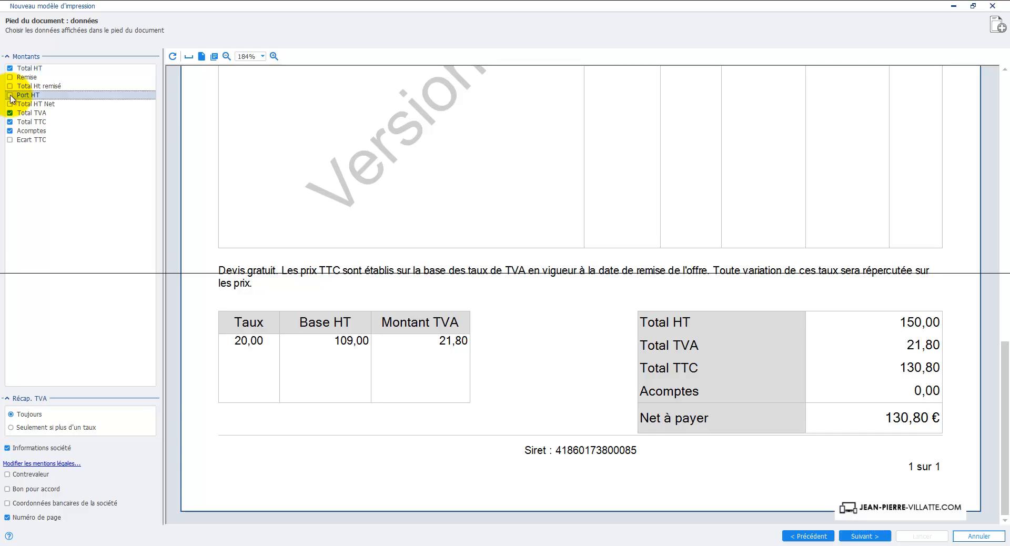
{"action": "left_click", "coordinate": [10, 95]}
{"action": "left_click_drag", "start_coordinate": [1004, 121], "coordinate": [988, 440]}
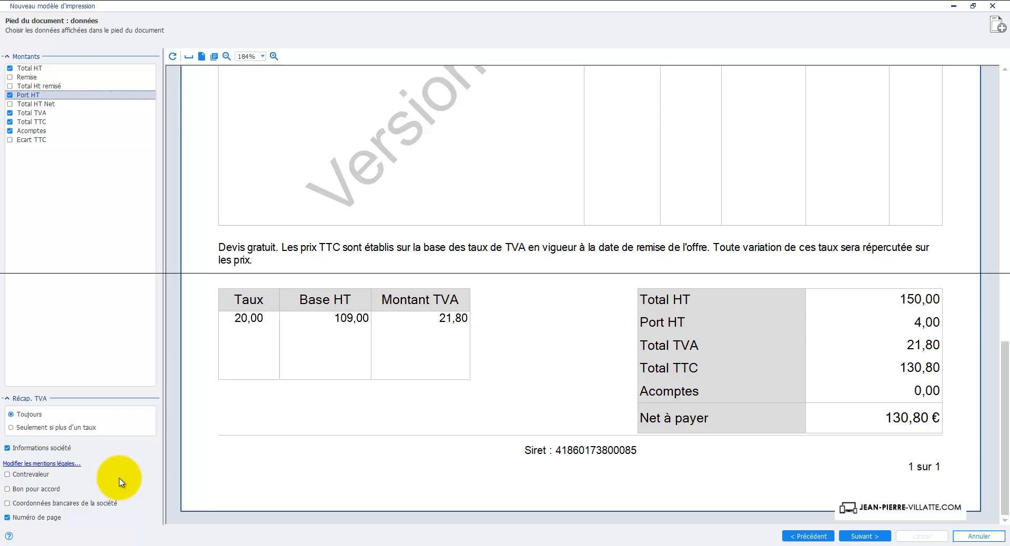
Add the Bon pour accord signature mention to the footer and proceed to the model's formatting
{"action": "left_click", "coordinate": [7, 490]}
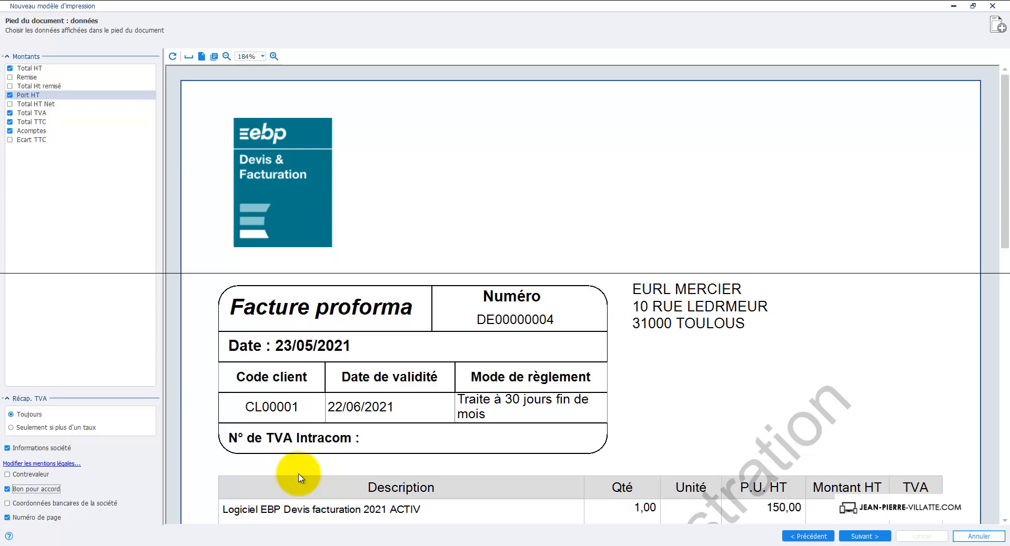
{"action": "scroll", "coordinate": [1007, 208], "scroll_direction": "down", "scroll_amount": 1}
{"action": "left_click_drag", "start_coordinate": [1007, 208], "coordinate": [993, 476]}
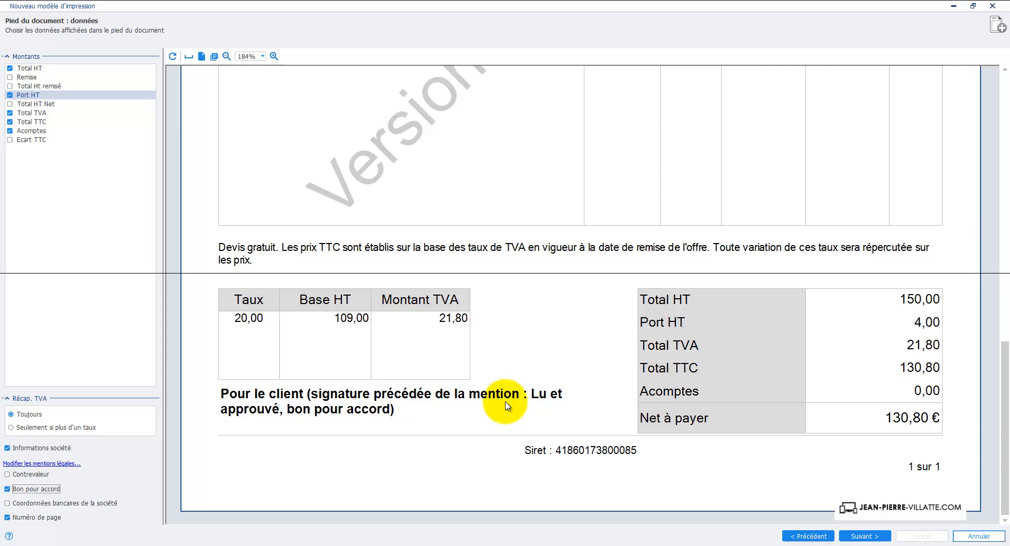
{"action": "left_click", "coordinate": [861, 537]}
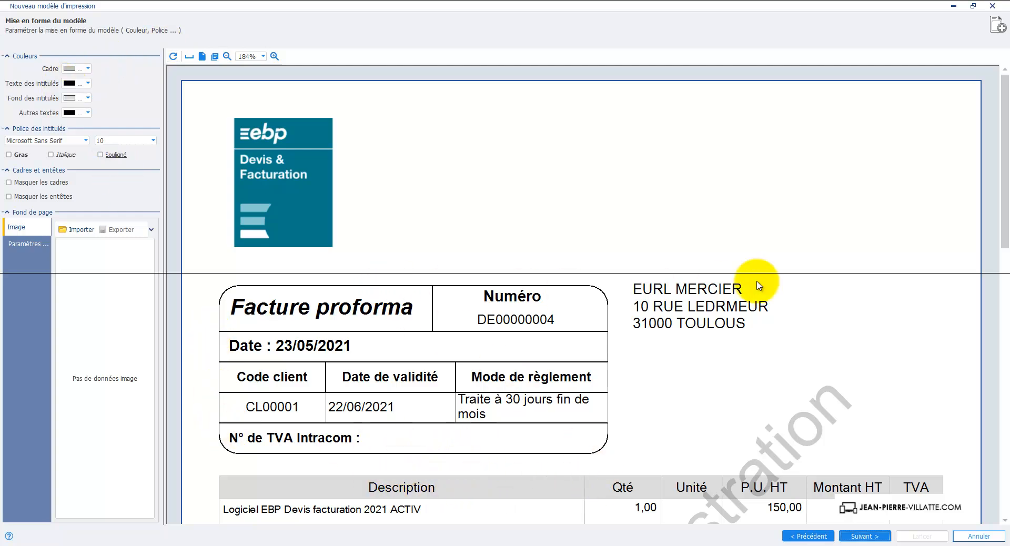
Check the model preview down to the footer, keep the formatting settings as they are and proceed to the model's saving page
{"action": "left_click_drag", "start_coordinate": [1006, 174], "coordinate": [1001, 323]}
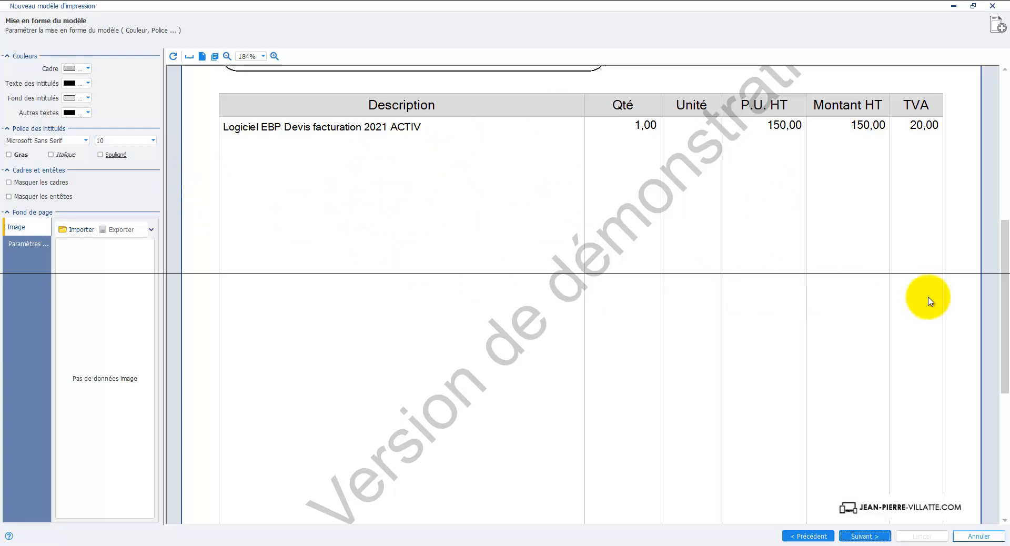
{"action": "left_click_drag", "start_coordinate": [1004, 279], "coordinate": [1007, 401]}
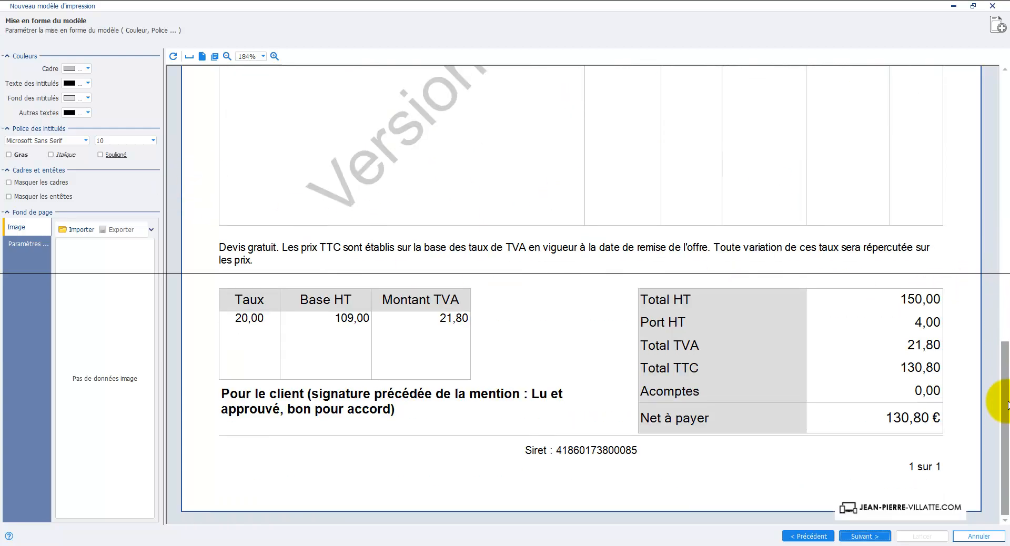
{"action": "left_click", "coordinate": [858, 536]}
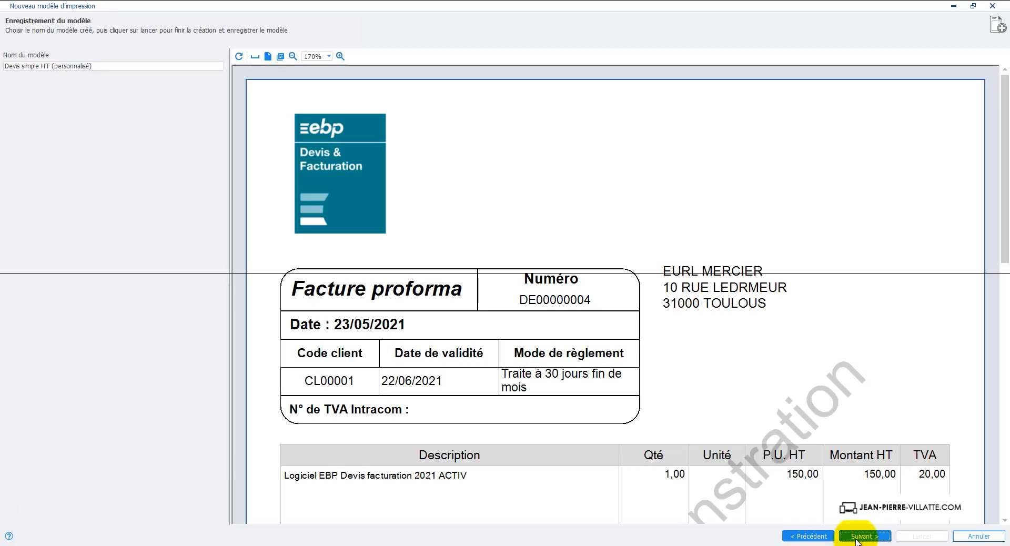
Replace the proposed model name with Devis demo
{"action": "left_click", "coordinate": [102, 66]}
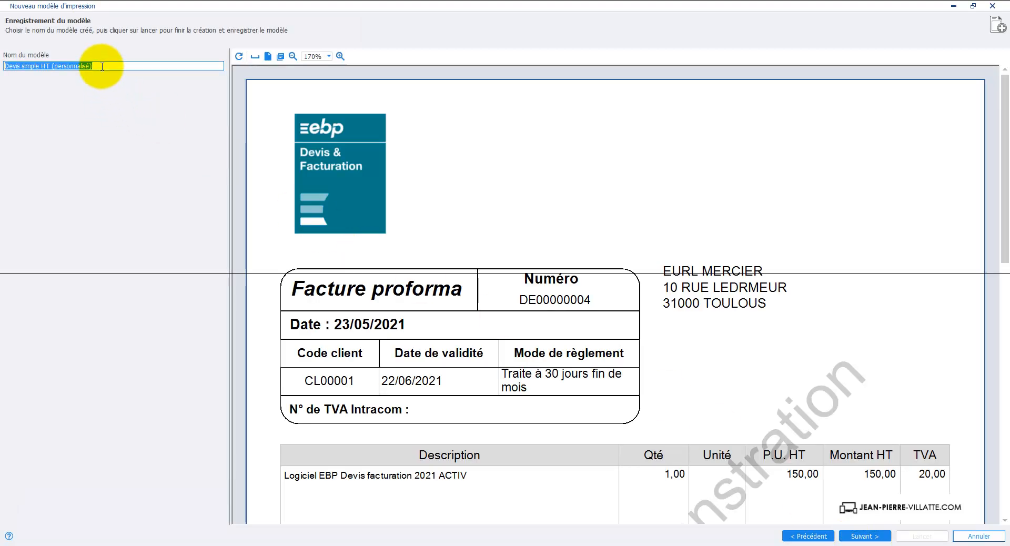
{"action": "left_click", "coordinate": [102, 66]}
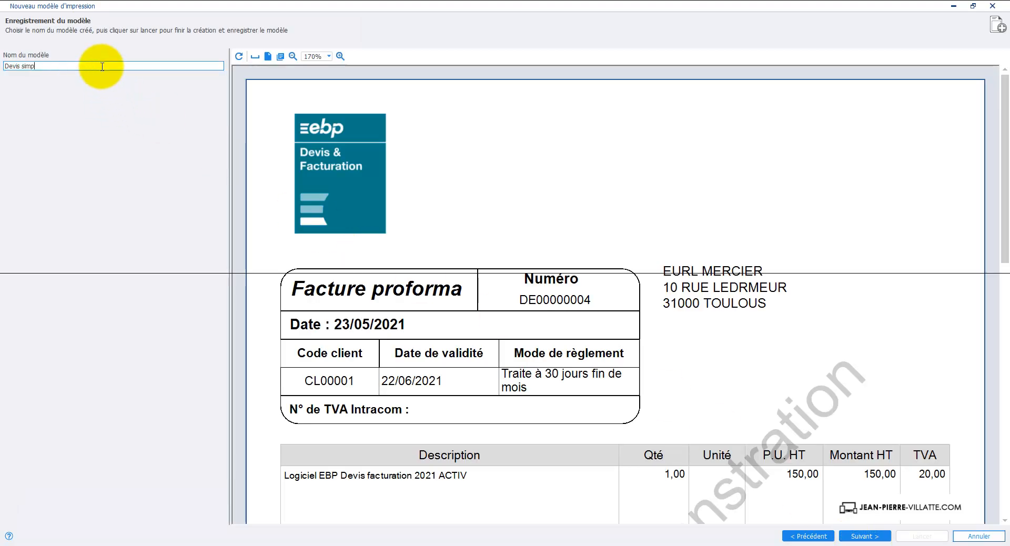
{"action": "key", "text": "BackSpace"}
{"action": "key", "text": "BackSpace"}
{"action": "key", "text": "BackSpace"}
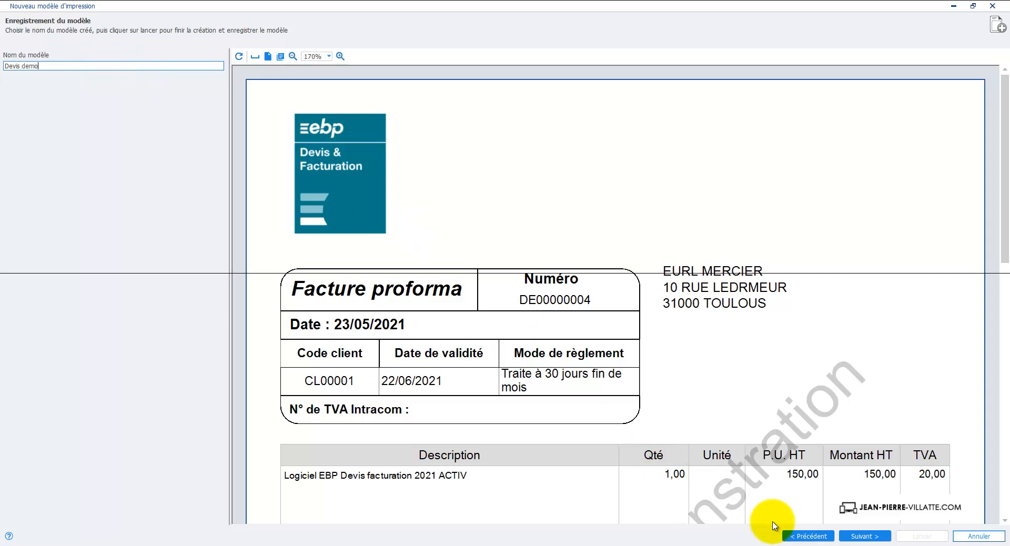
Run the creation of the Devis demo print model and close the wizard
{"action": "left_click", "coordinate": [859, 537]}
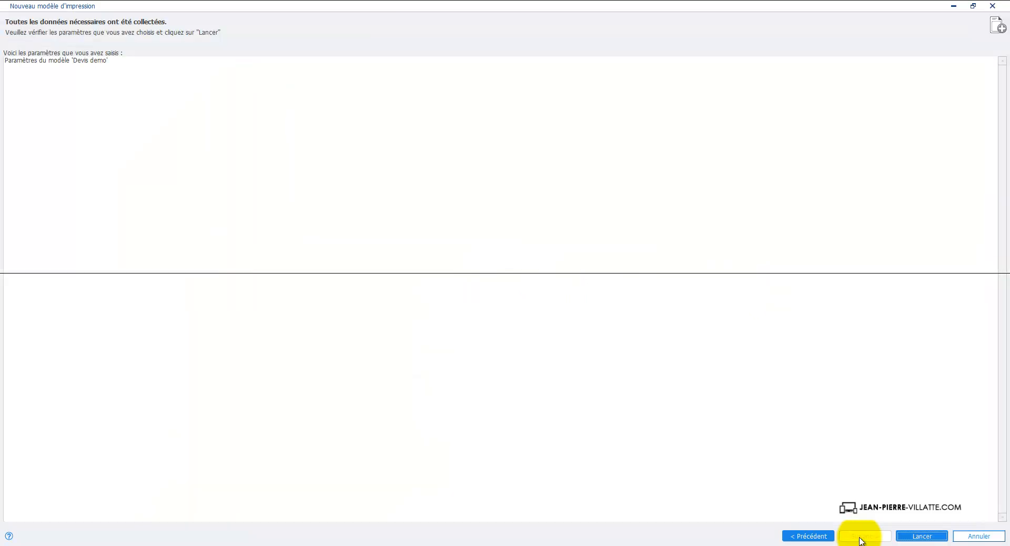
{"action": "left_click", "coordinate": [913, 538]}
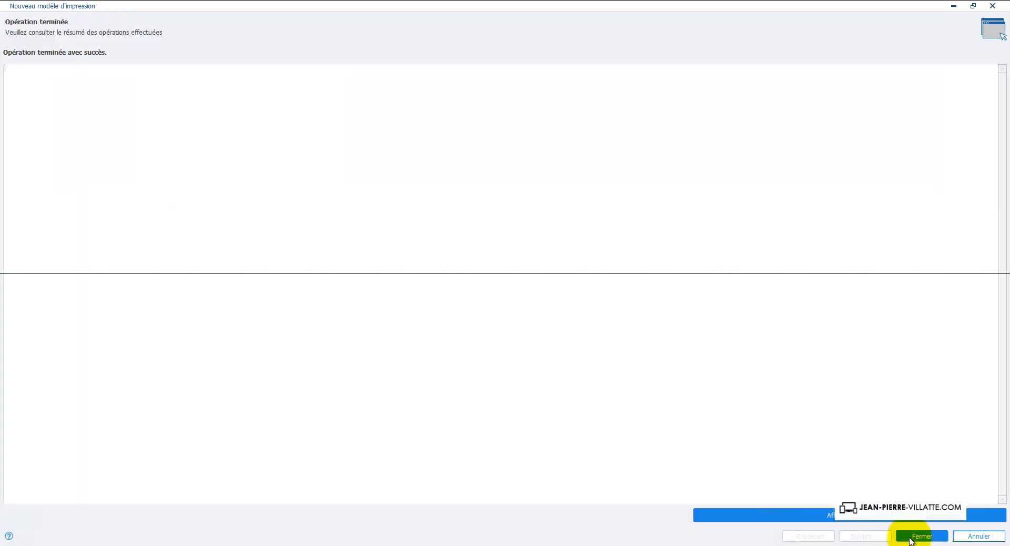
{"action": "left_click", "coordinate": [922, 536]}
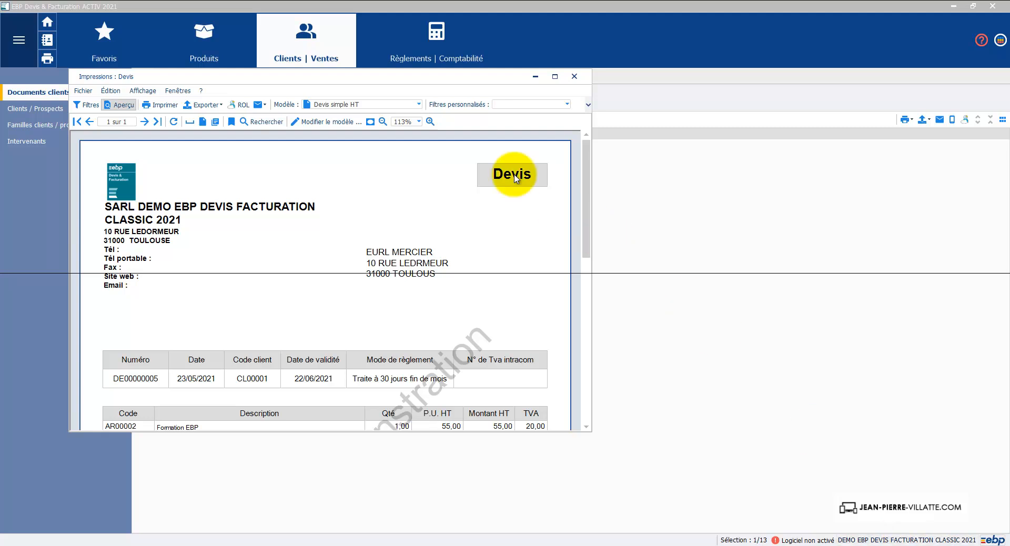
Preview the quote with the Devis demo model from header to footer, and close the print preview
{"action": "left_click", "coordinate": [419, 104]}
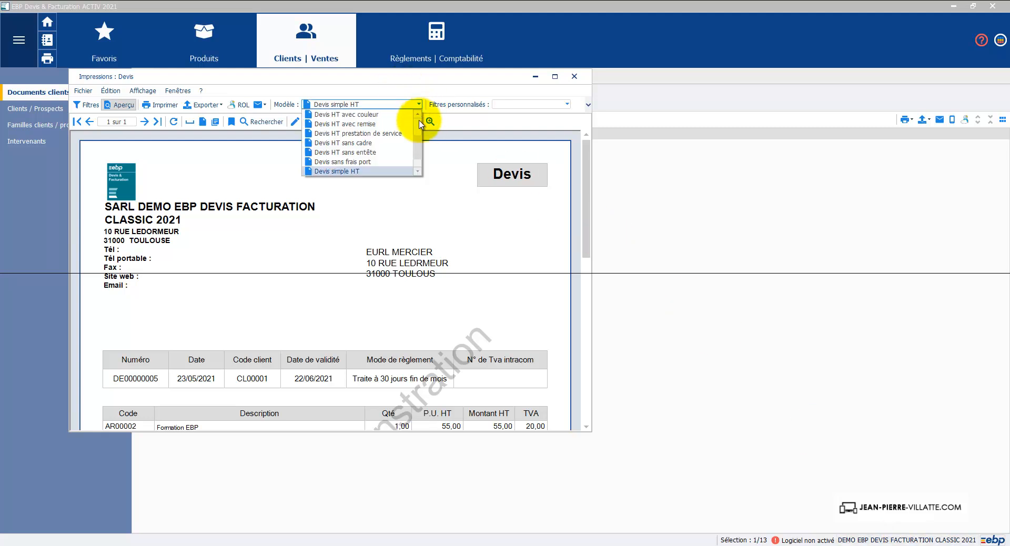
{"action": "scroll", "coordinate": [419, 132], "scroll_direction": "up", "scroll_amount": 2}
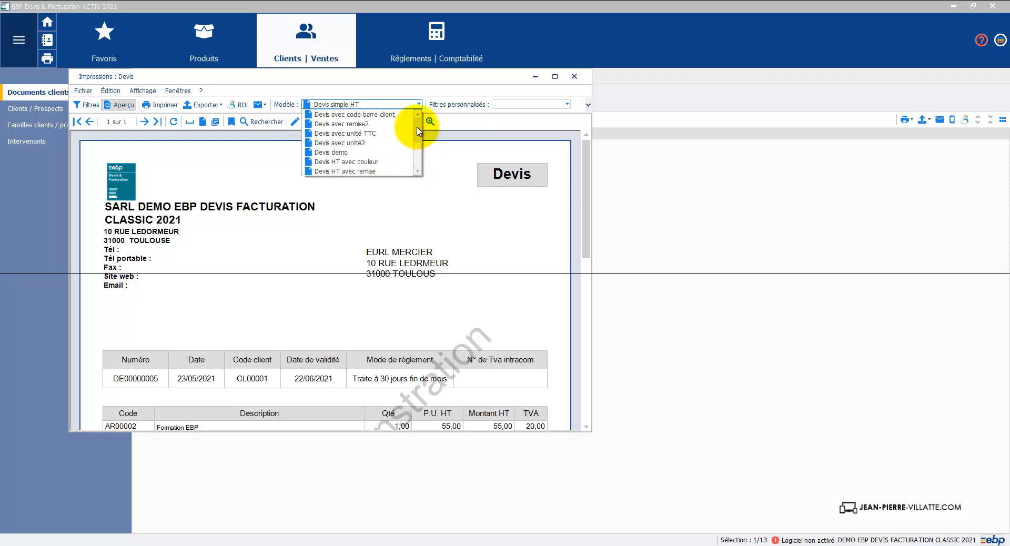
{"action": "left_click", "coordinate": [357, 155]}
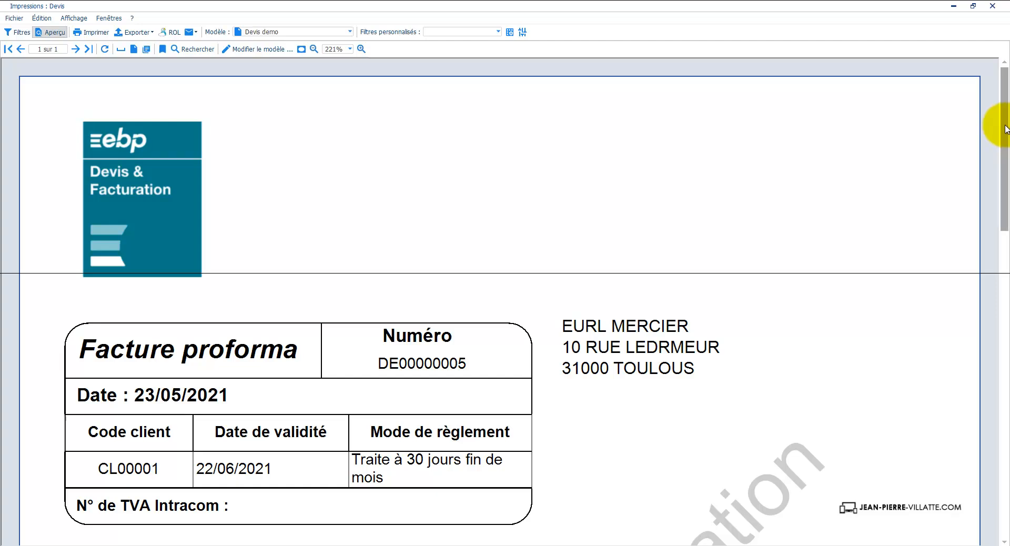
{"action": "left_click_drag", "start_coordinate": [1003, 124], "coordinate": [1006, 418]}
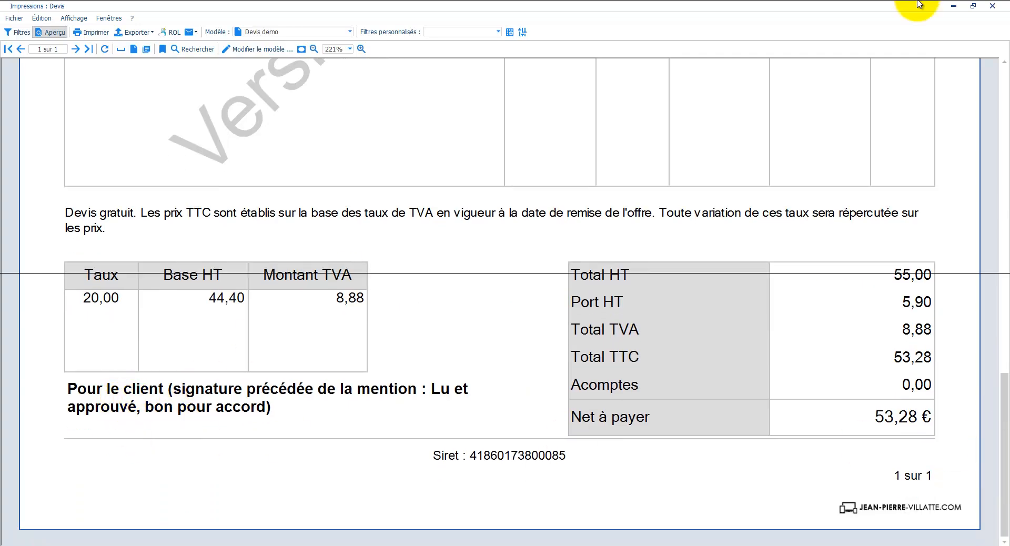
{"action": "left_click", "coordinate": [993, 6]}
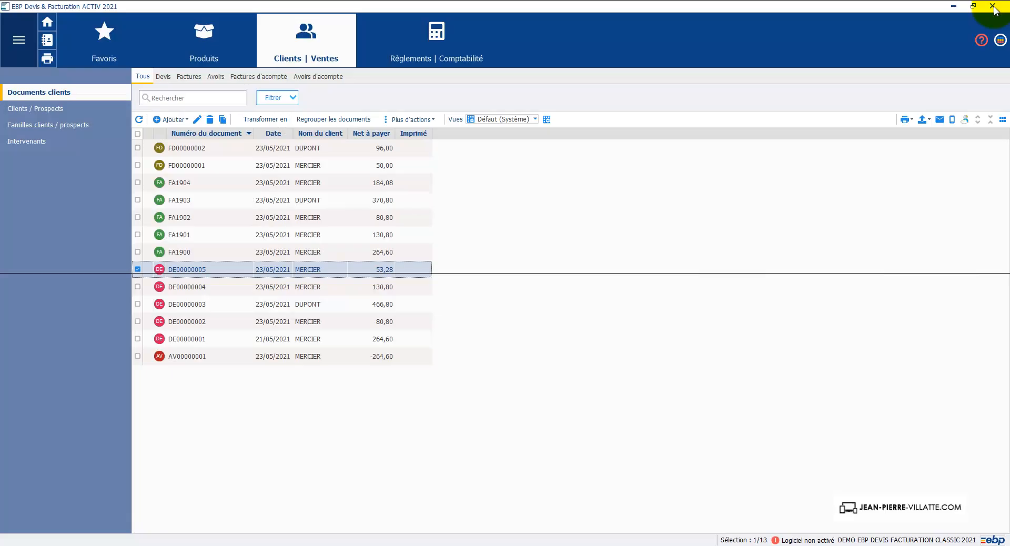